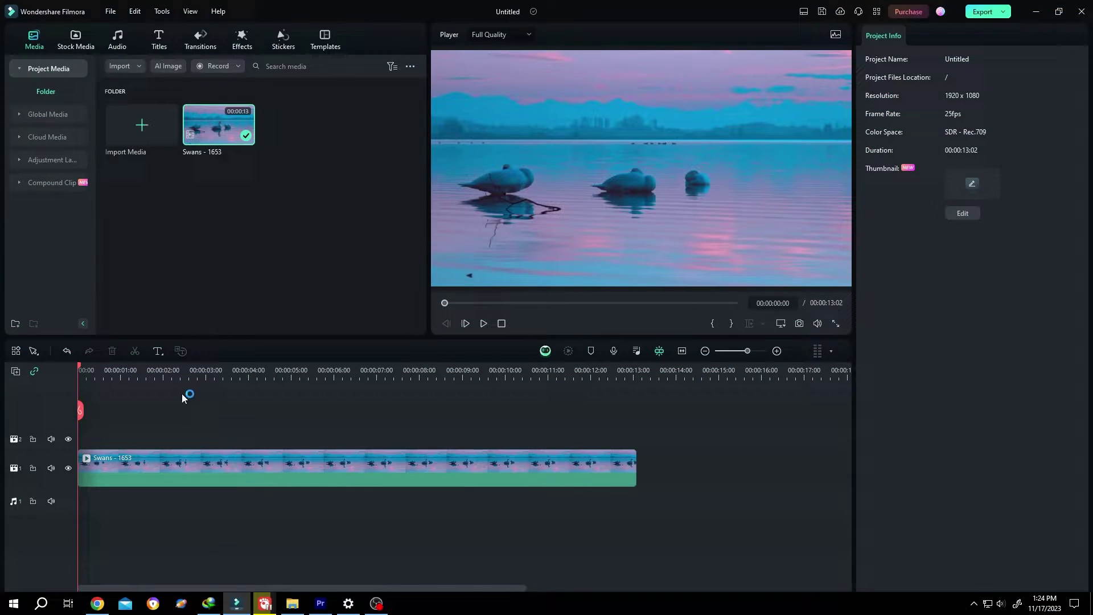
- Add a Quick Text title above the swans and stretch it to 13:02
click(159, 351)
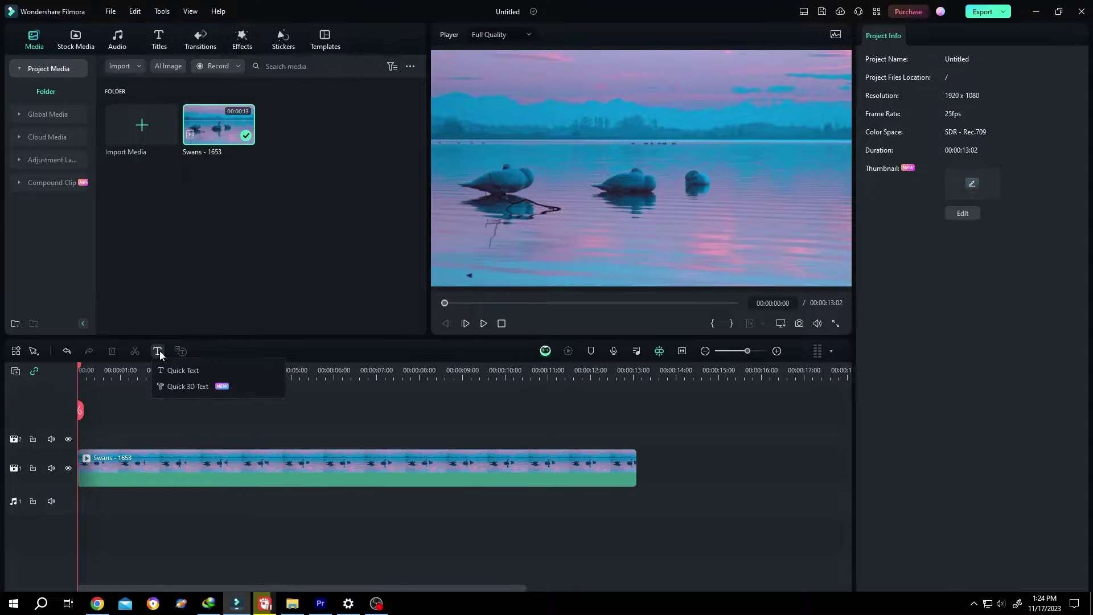
click(182, 369)
drag(287, 439, 632, 441)
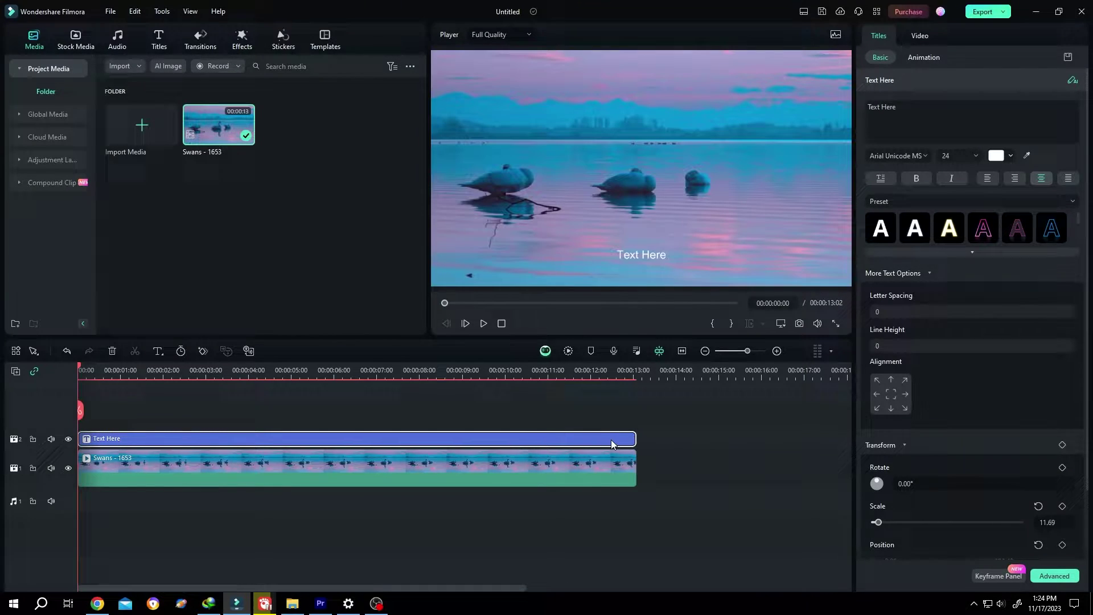
- Replace the placeholder text with TUTORIAL in Arial Rounded MT Bold
click(915, 108)
key(ctrl+a)
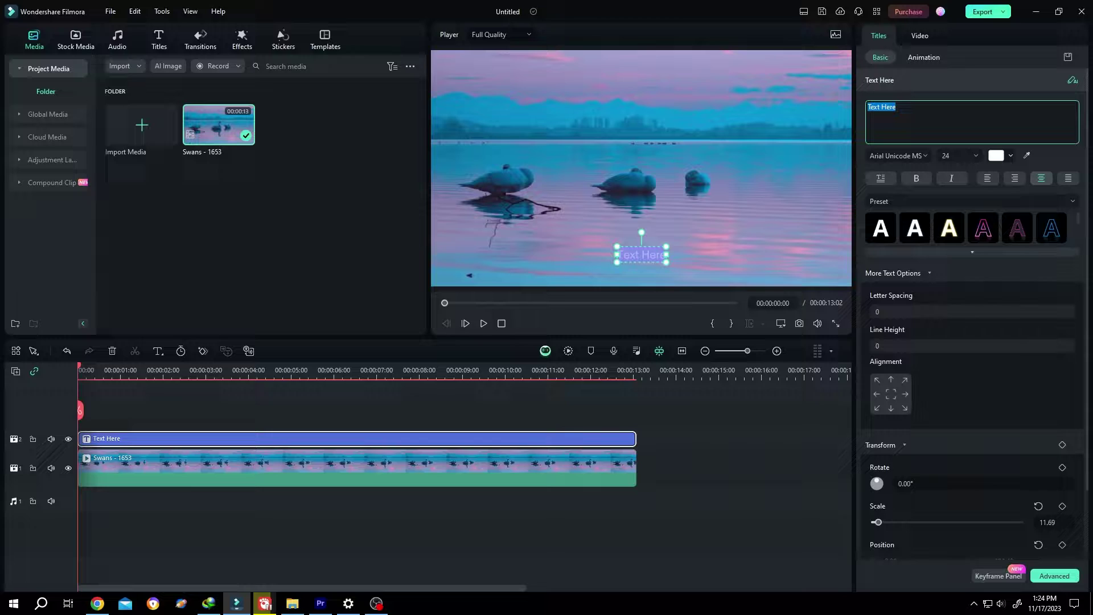
text(TUTO)
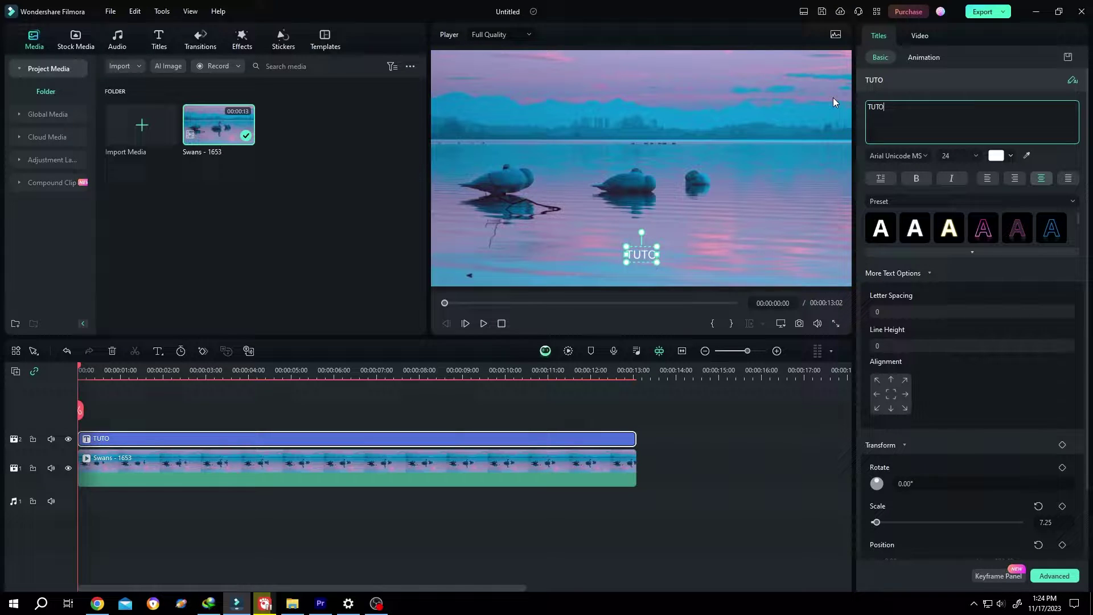
text(RIAL)
key(ctrl+a)
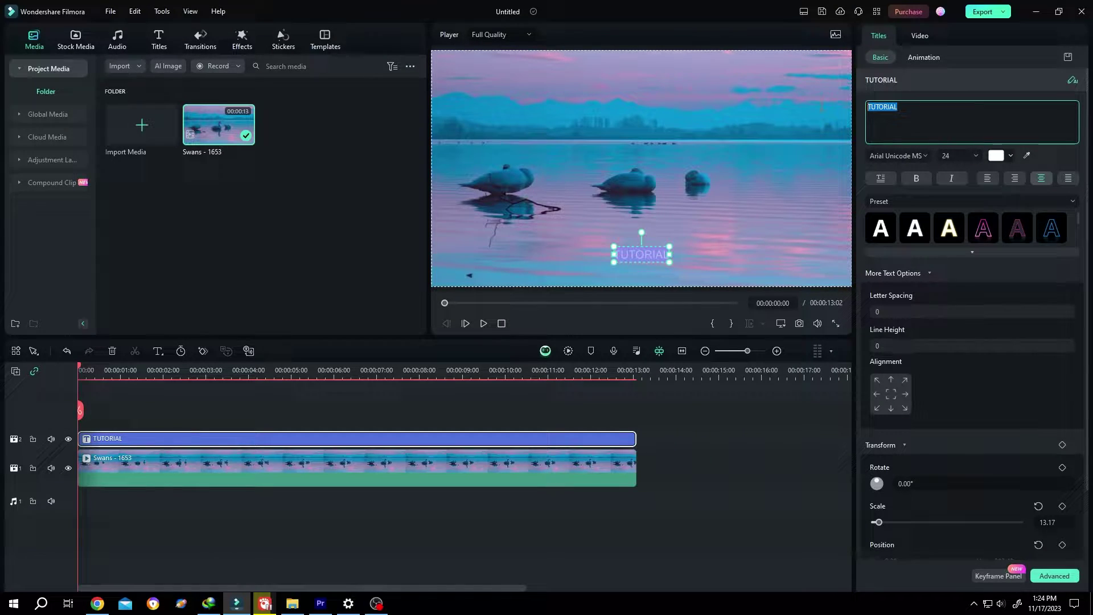
click(895, 155)
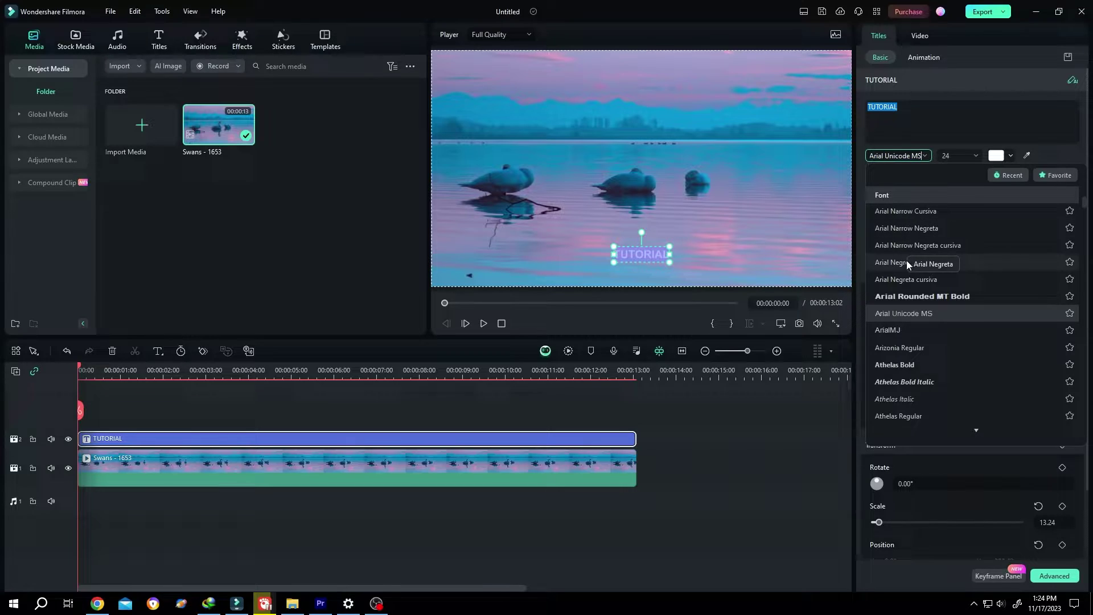
click(917, 296)
- Enlarge the TUTORIAL title to size 130 and centre it in the frame
mouse_move(603, 248)
mouse_down()
mouse_move(466, 179)
mouse_move(614, 128)
mouse_up()
drag(803, 205, 837, 210)
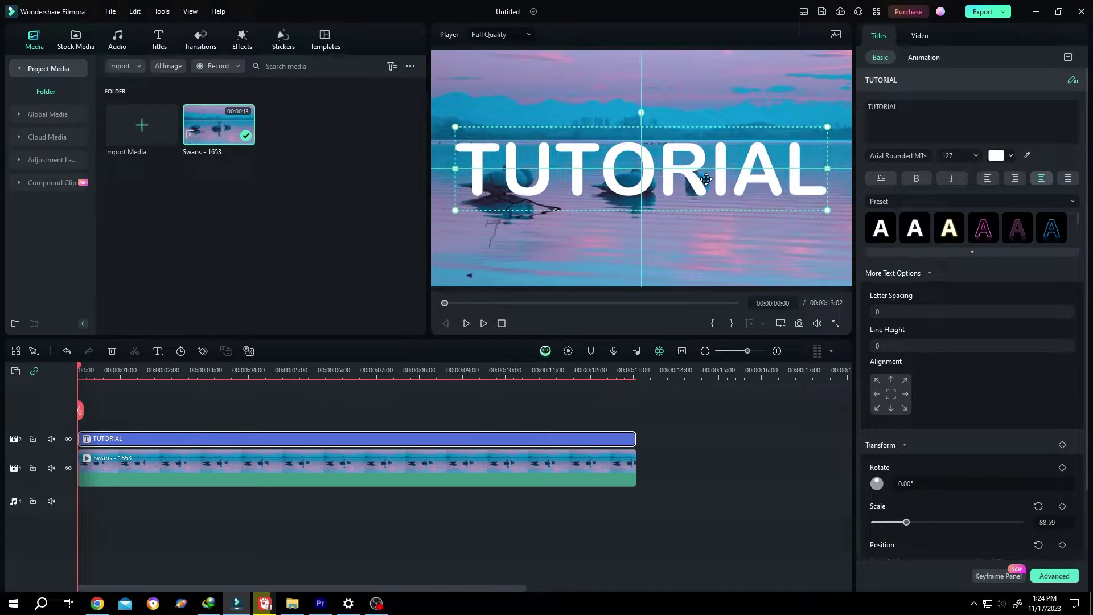
click(917, 274)
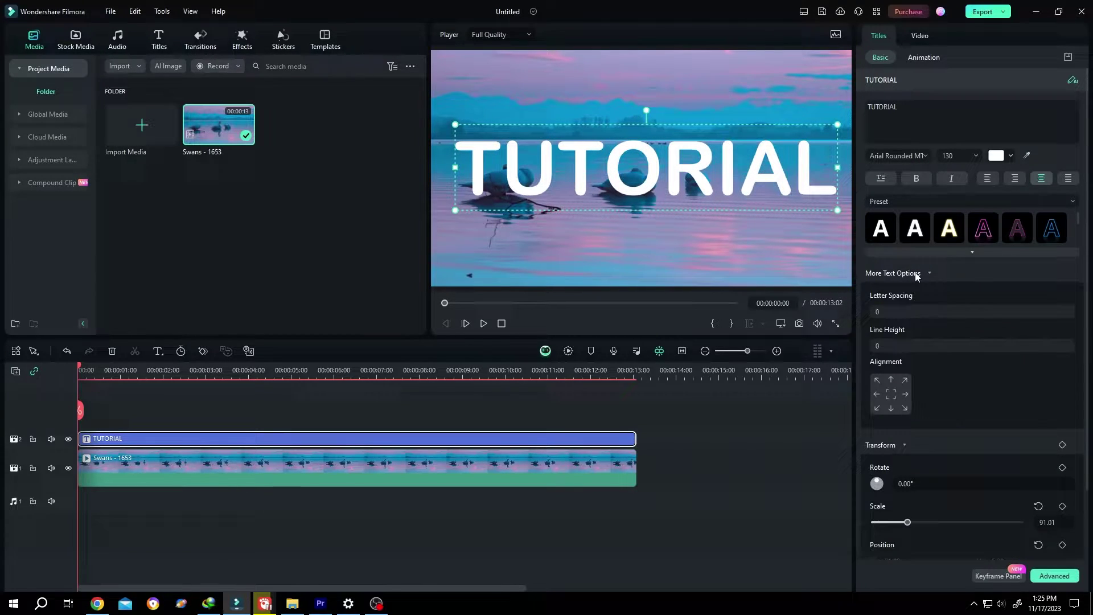
click(896, 394)
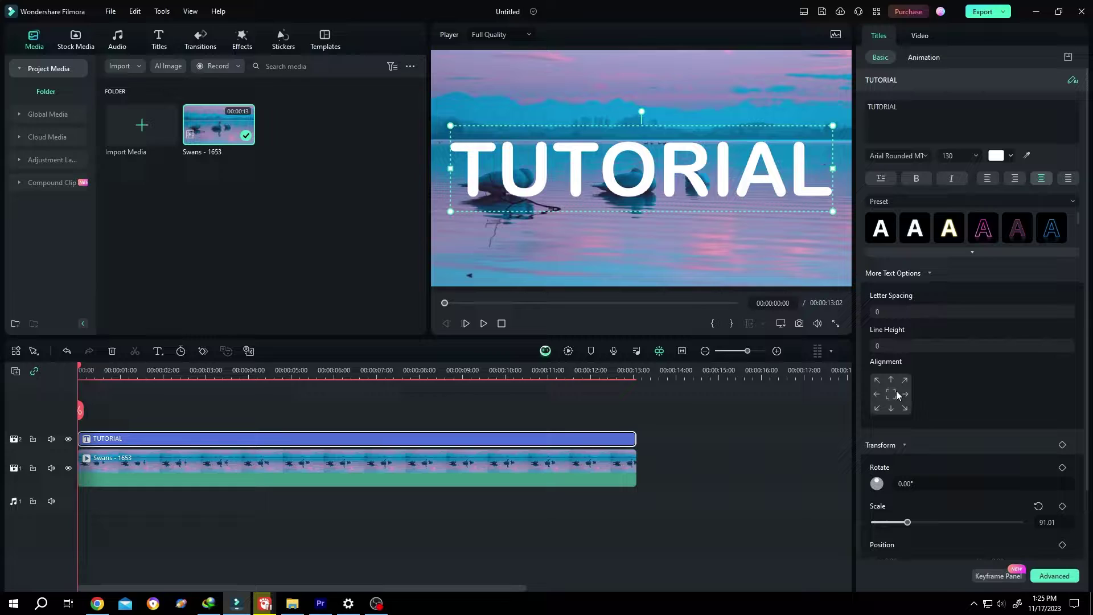
- Add a starting Transform keyframe at 0s and move the playhead to 5 seconds
click(1063, 445)
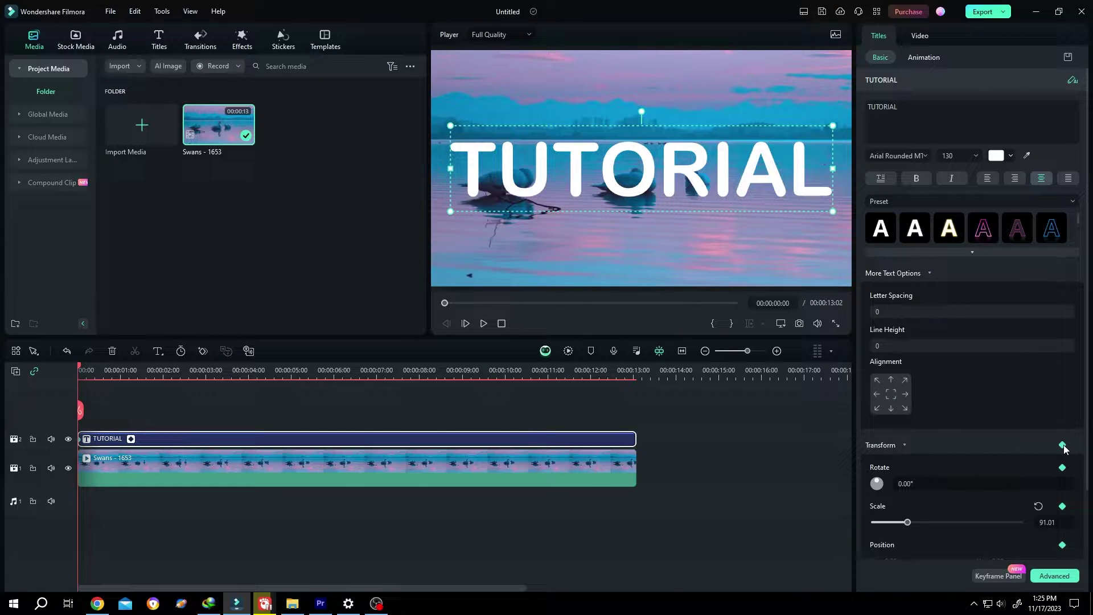
click(920, 36)
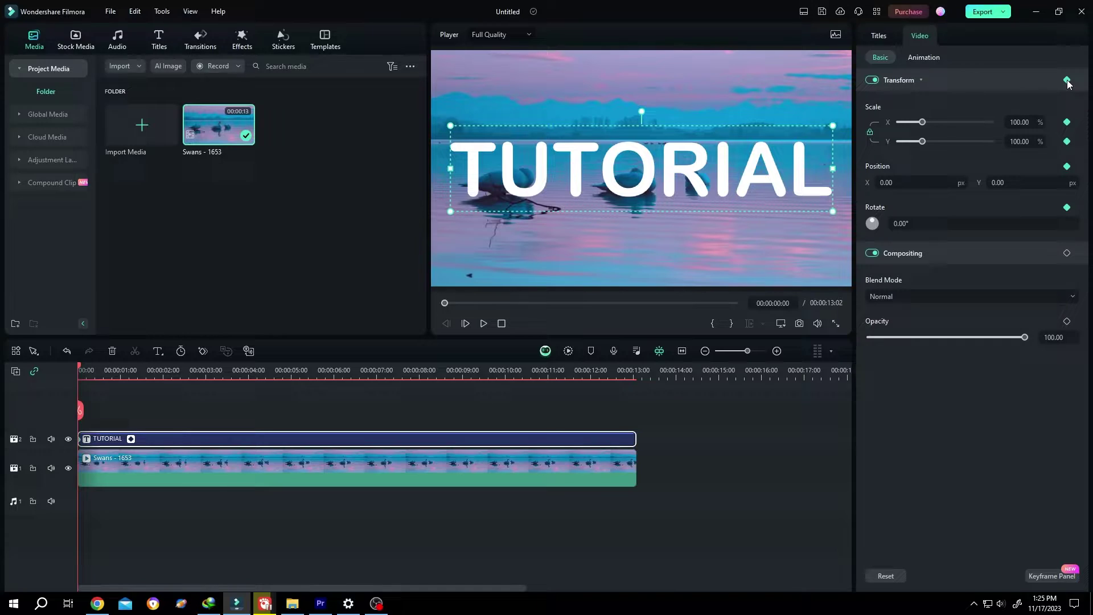
click(123, 370)
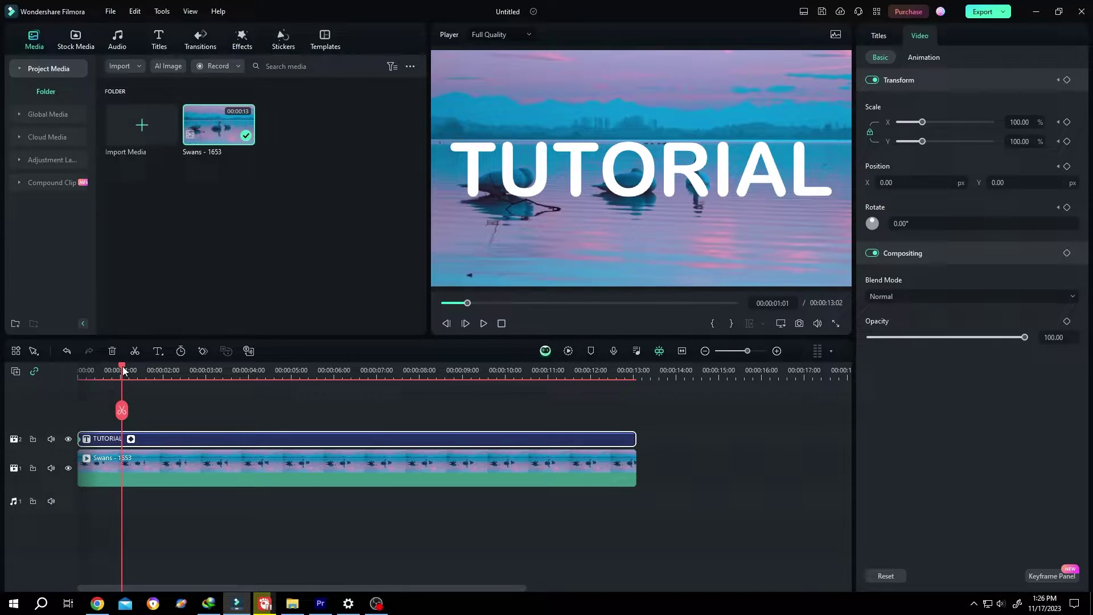
drag(123, 370, 292, 393)
- Scale the title to 3000% and shift its Position X so white fills the frame
drag(922, 142, 990, 140)
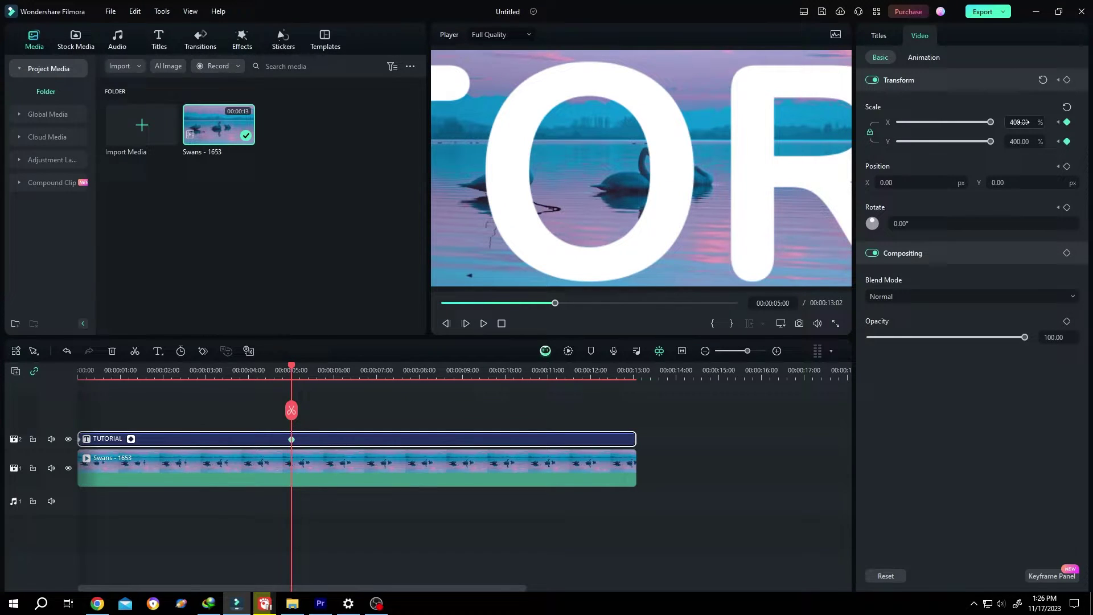
click(1021, 122)
double_click(1031, 122)
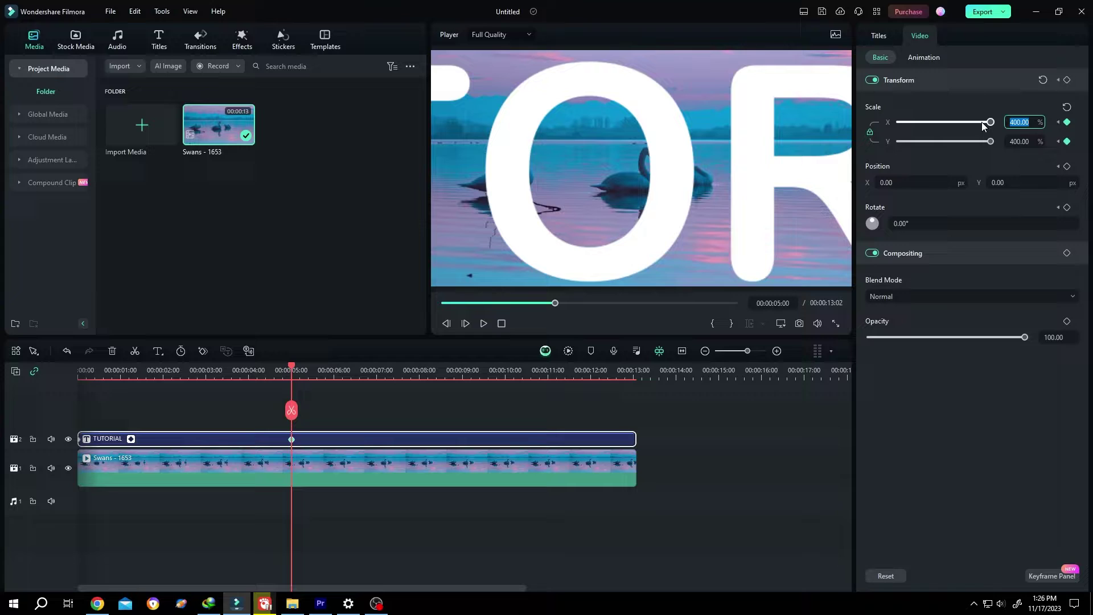
text(3)
key(Return)
drag(900, 185, 1046, 185)
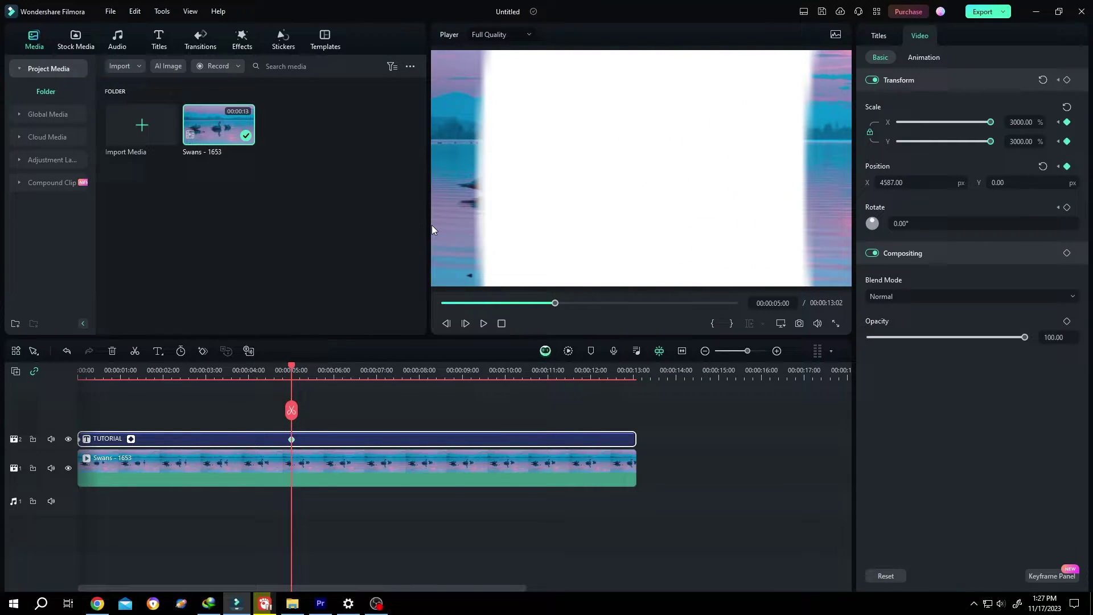
- Keyframe the title's scale at 91.01 and adjust its horizontal position
click(876, 36)
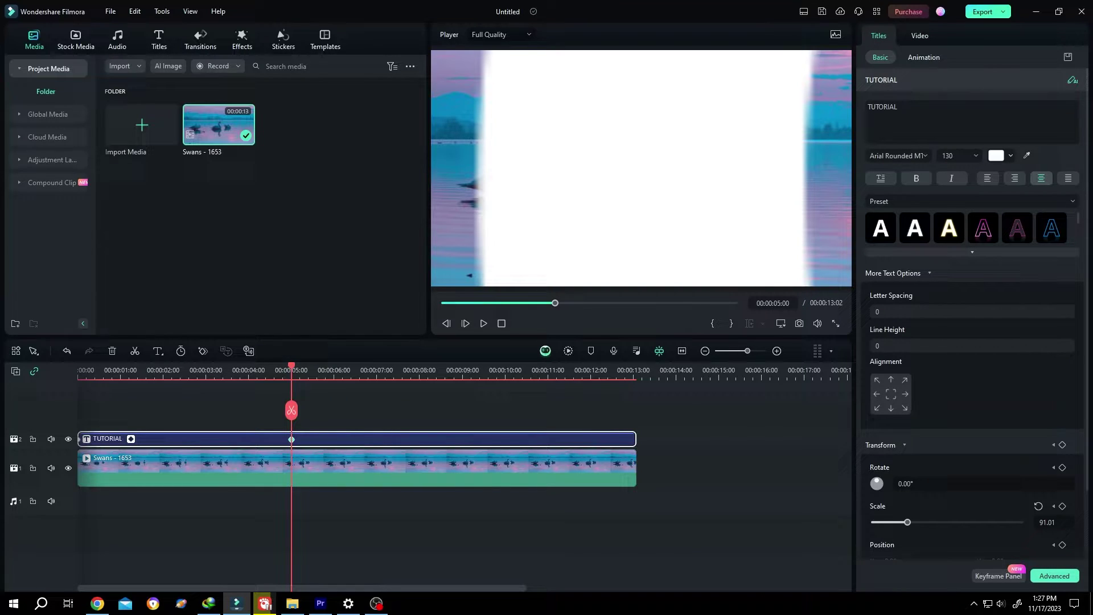
scroll(1077, 416, down, 2)
scroll(1076, 417, down, 1)
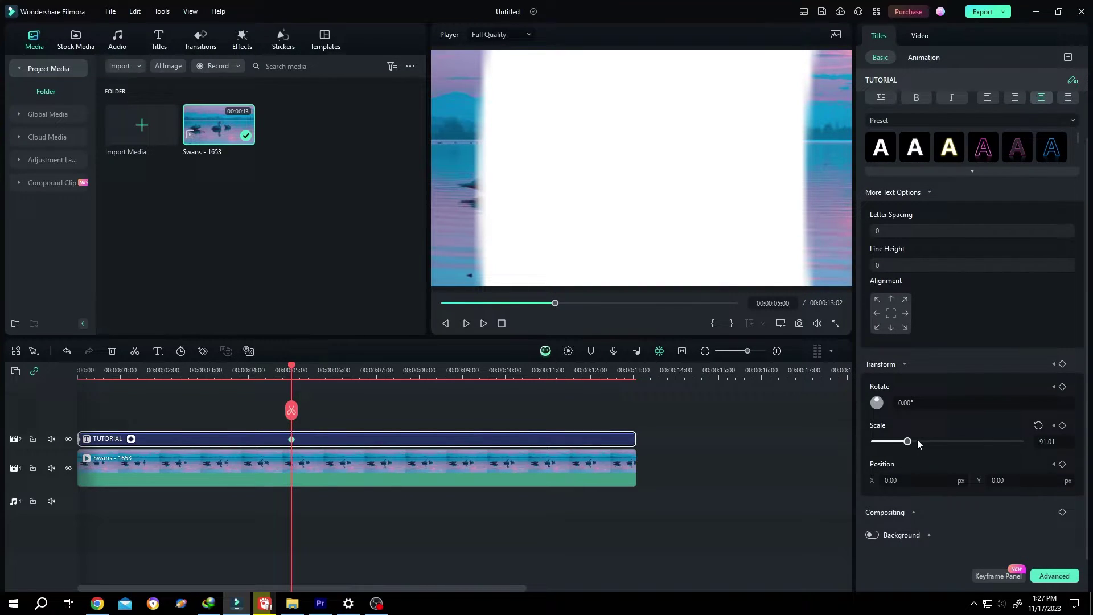
drag(911, 442, 921, 443)
click(893, 481)
text(104)
key(Return)
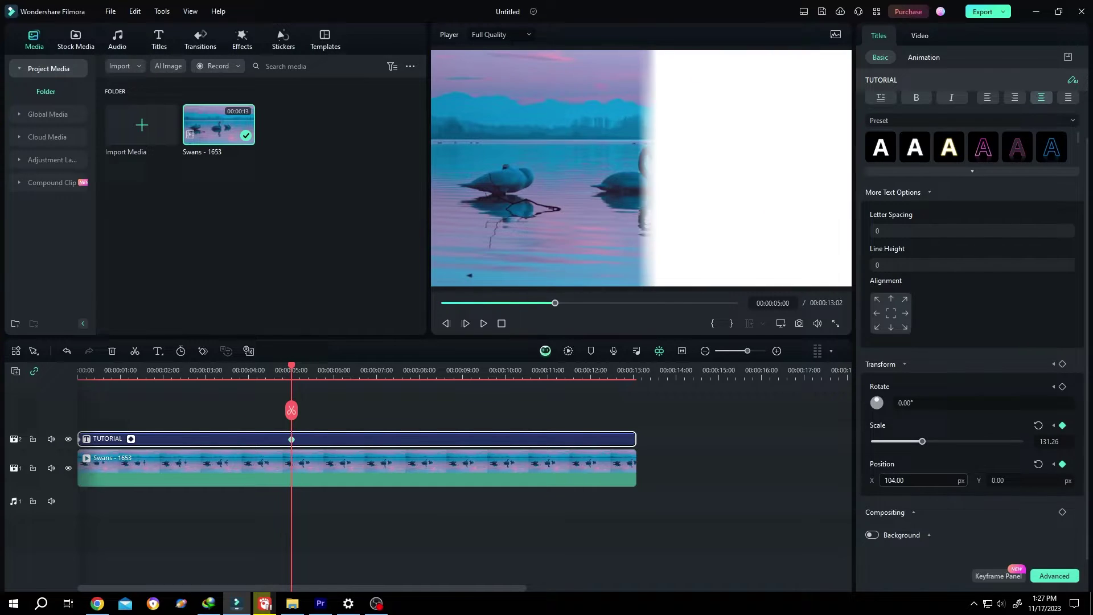
text(68)
key(Return)
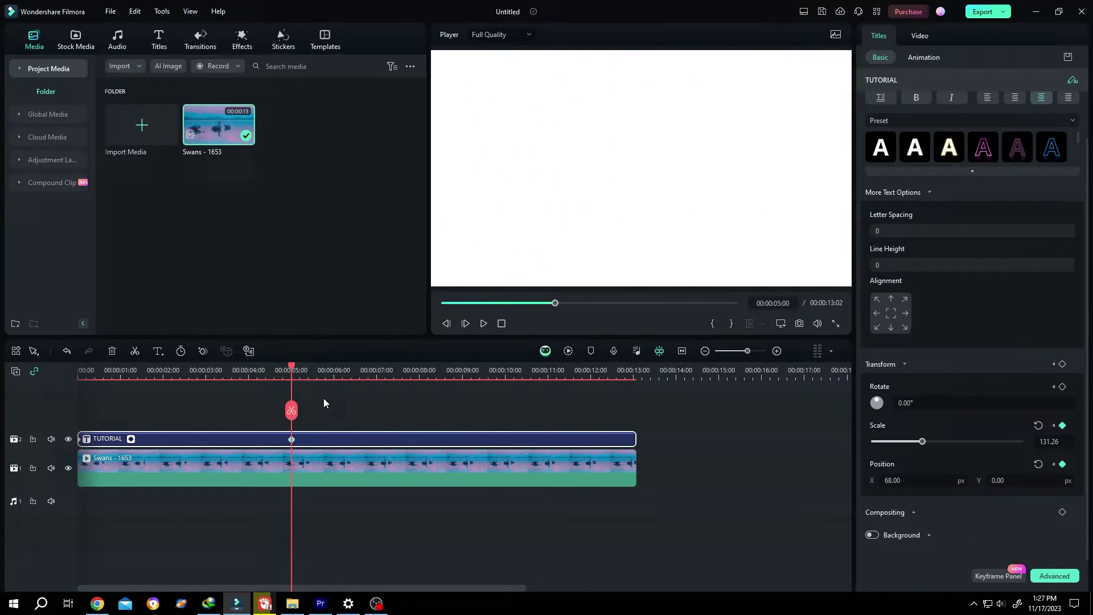
drag(292, 365, 62, 402)
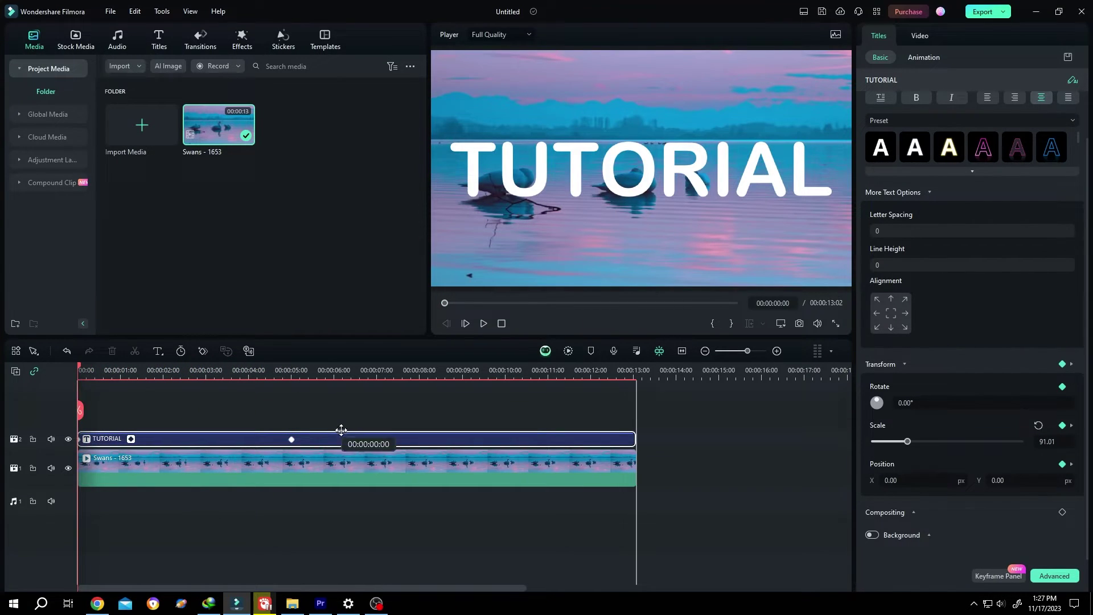
- Move the title to track 3 and lay a full-length black solid beneath it
drag(342, 442, 233, 428)
click(68, 47)
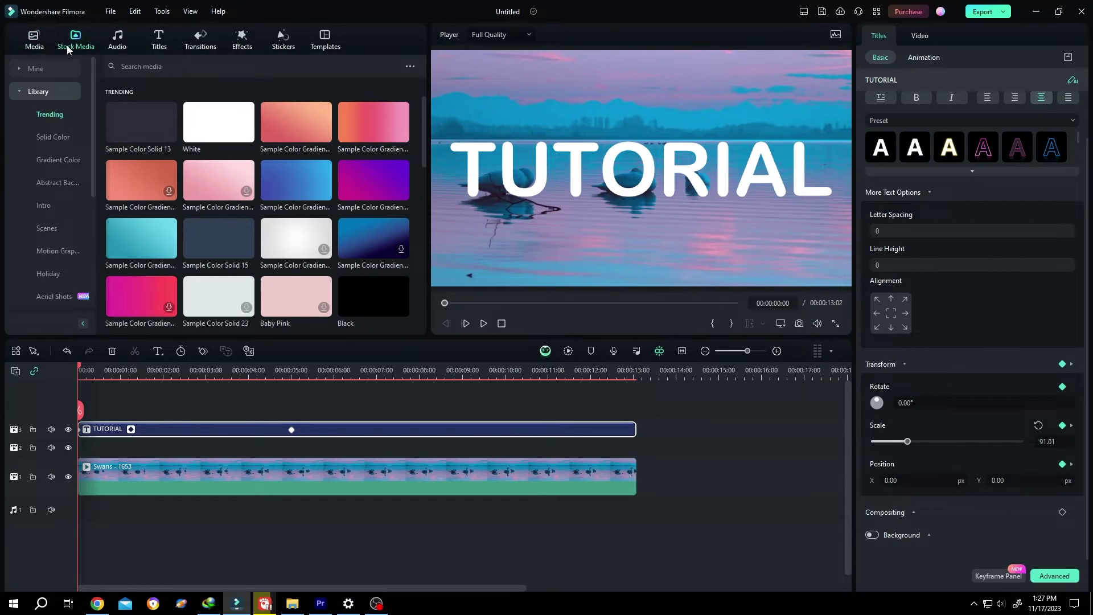
click(49, 136)
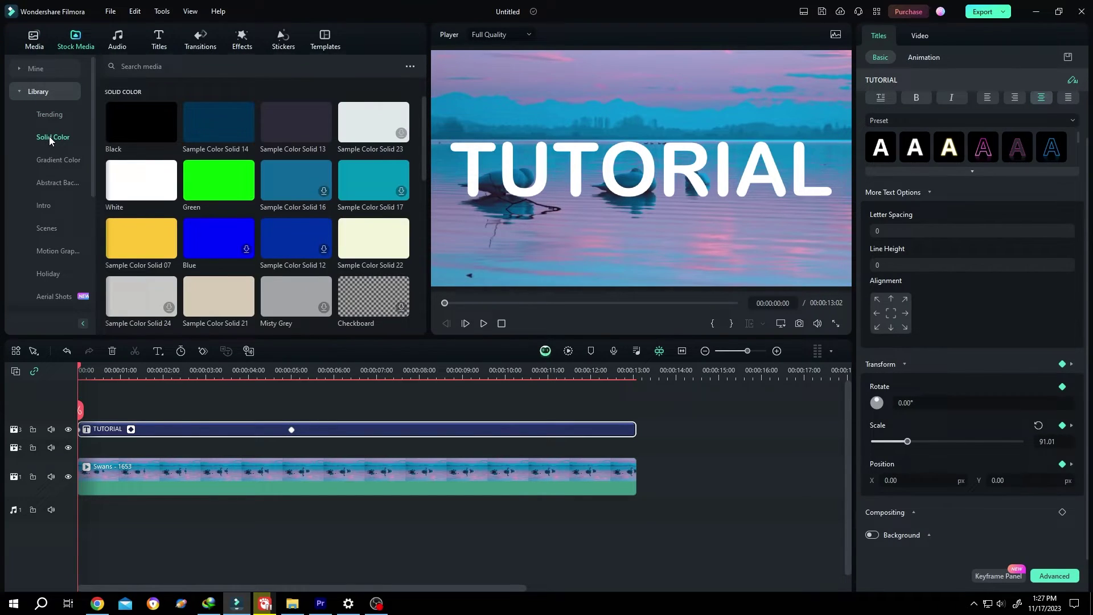
drag(142, 115, 82, 446)
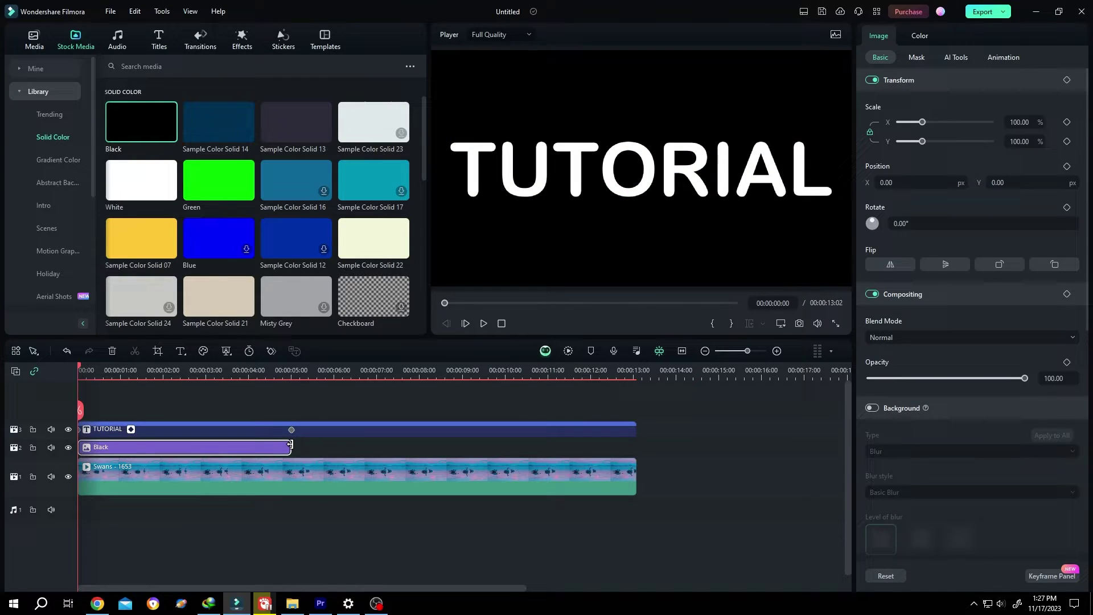
drag(292, 447, 633, 448)
- Select all clips and combine them into a compound clip
key(ctrl+a)
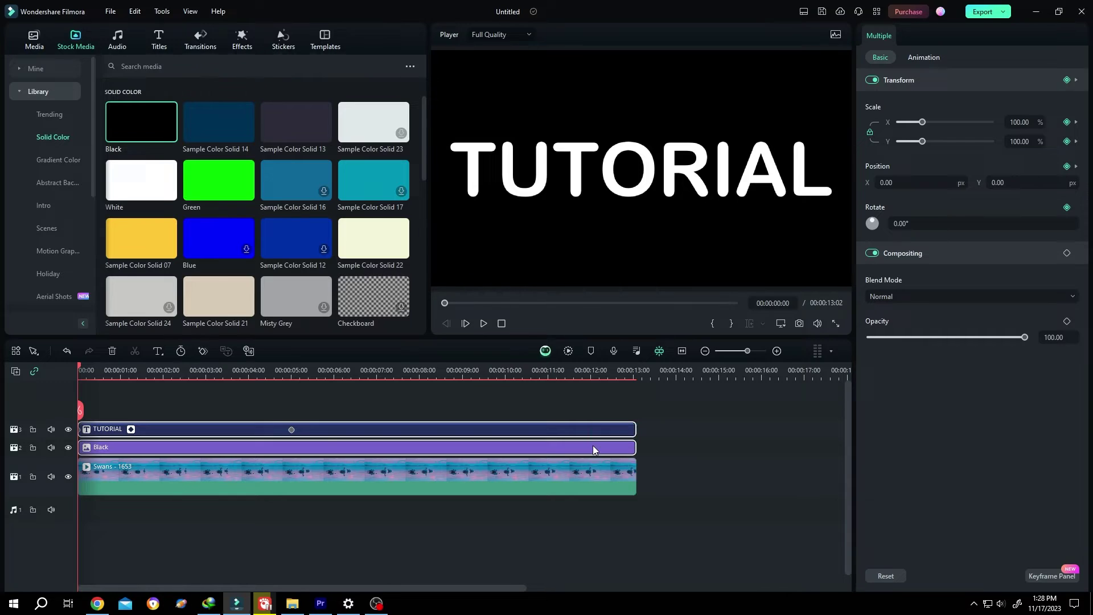
right_click(593, 445)
click(617, 64)
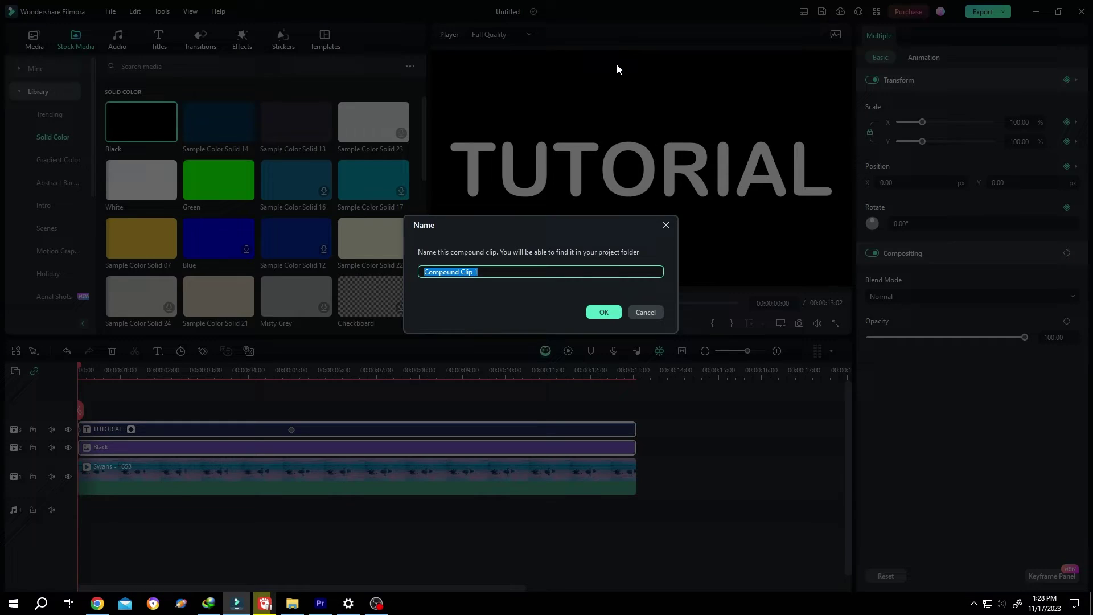
- Confirm the name Compound Clip 1 and set its blend mode to Multiply
click(607, 313)
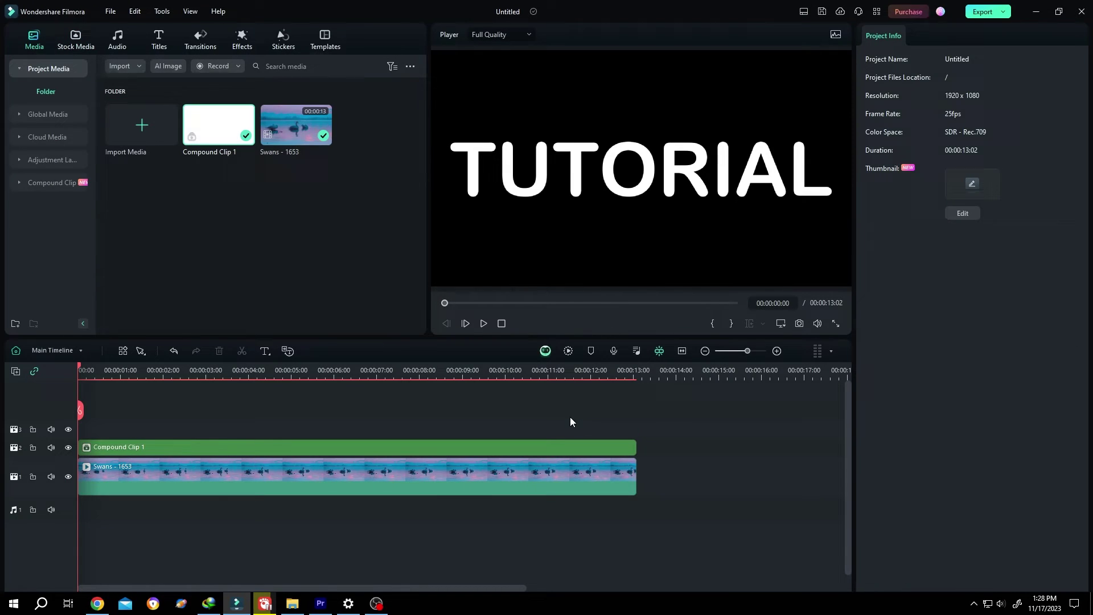
click(559, 449)
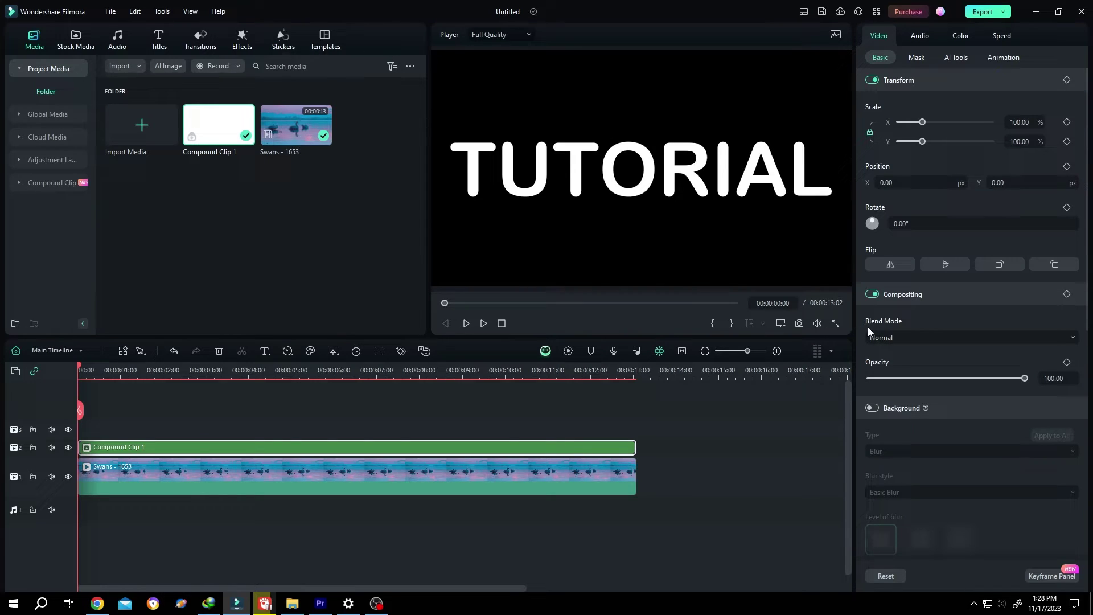
click(910, 336)
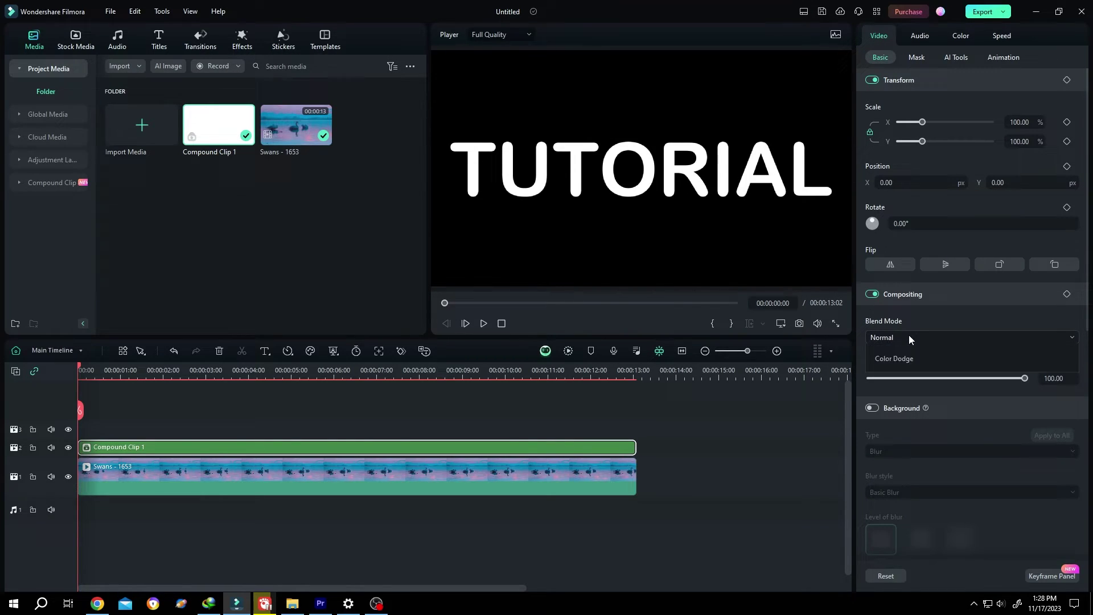
click(900, 396)
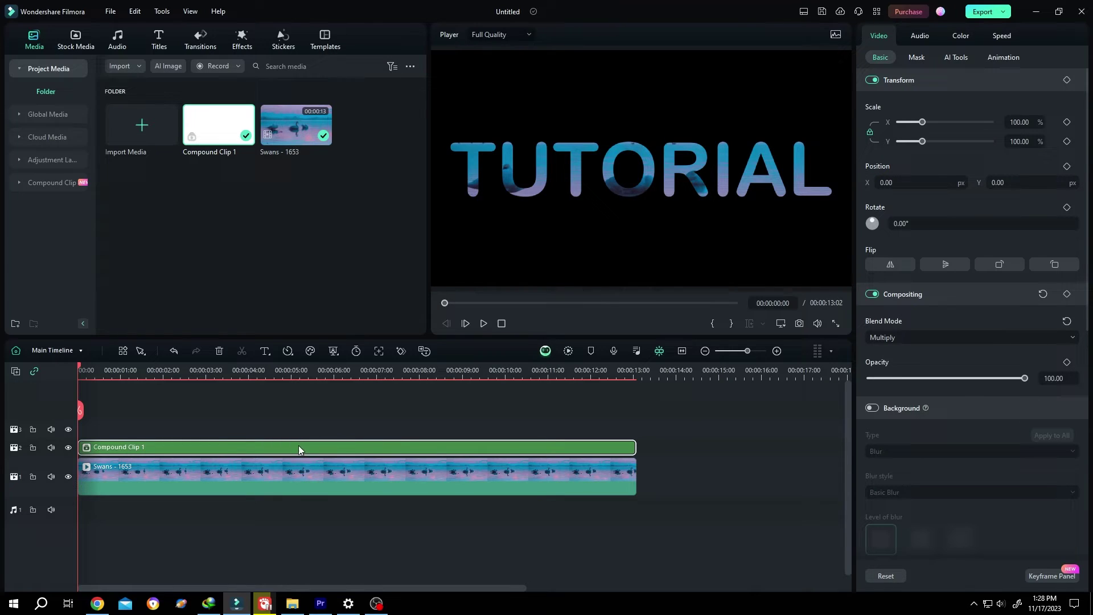
- Open Compound Clip 1, select the TUTORIAL title and show its keyframe panel
double_click(329, 446)
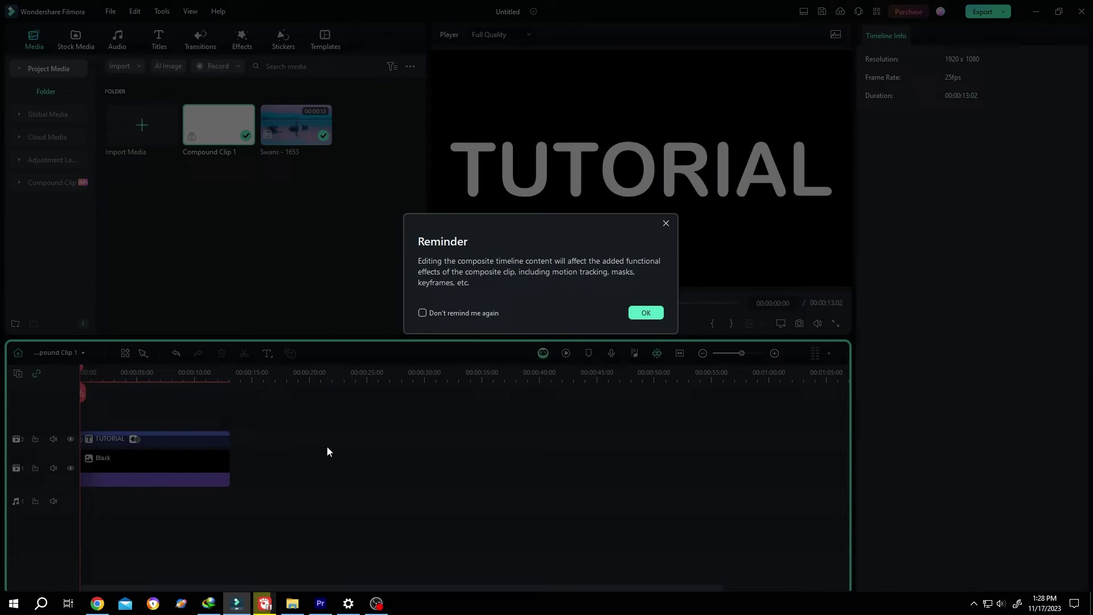
click(649, 313)
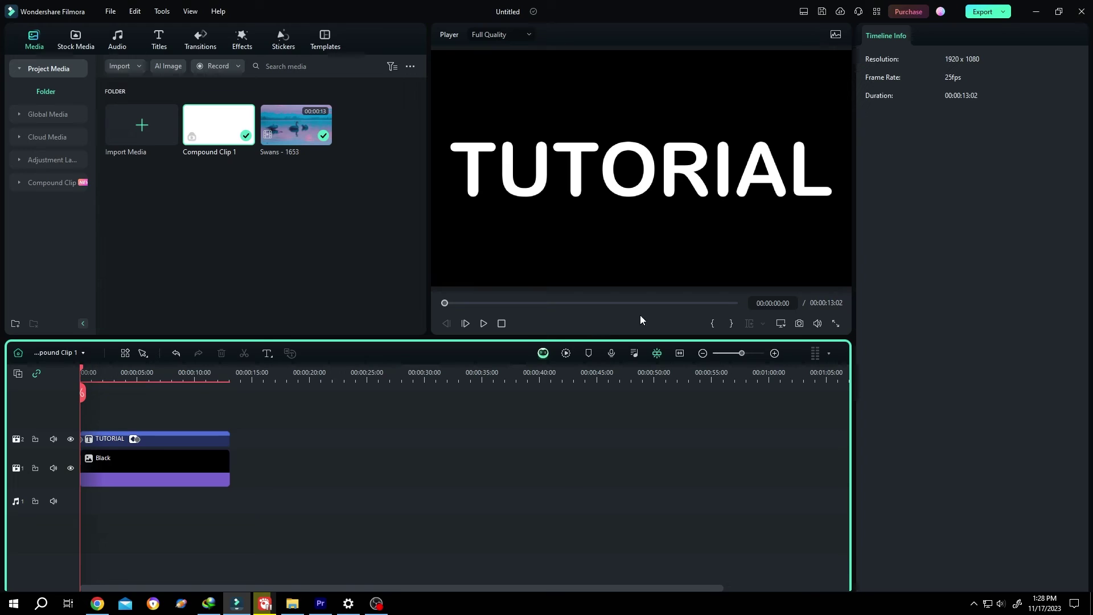
click(203, 443)
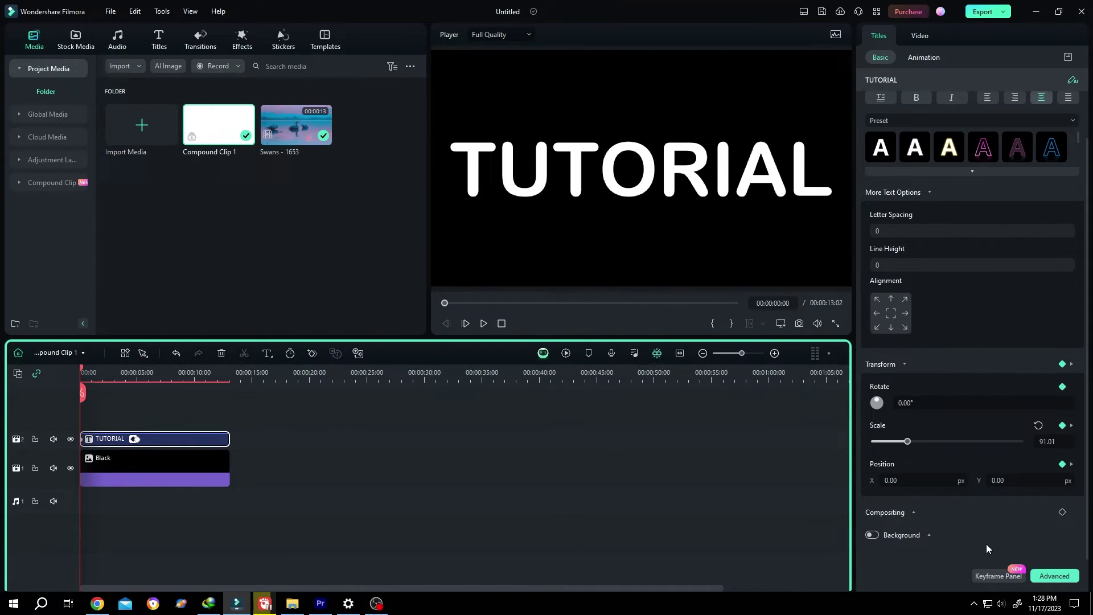
click(999, 576)
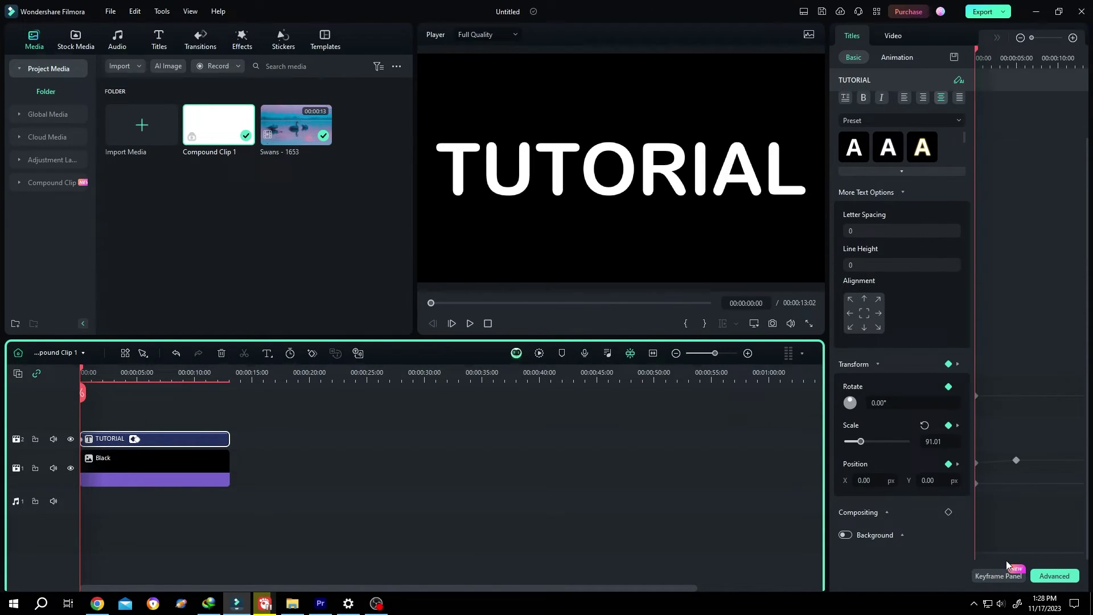
right_click(977, 483)
click(1008, 398)
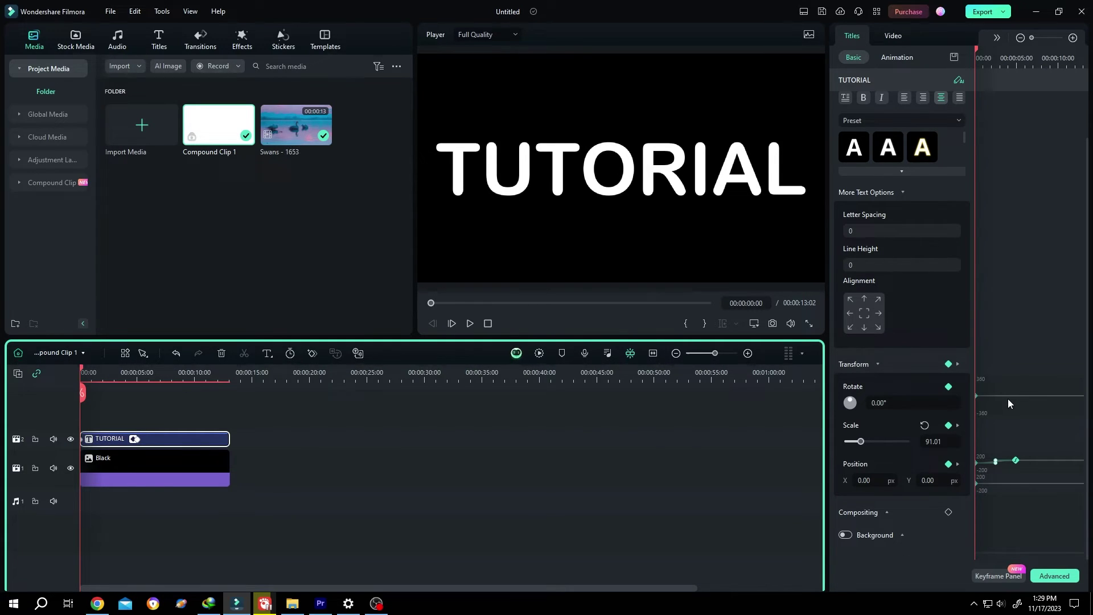
- Apply Curve easing to all of the title's transform keyframes
click(891, 36)
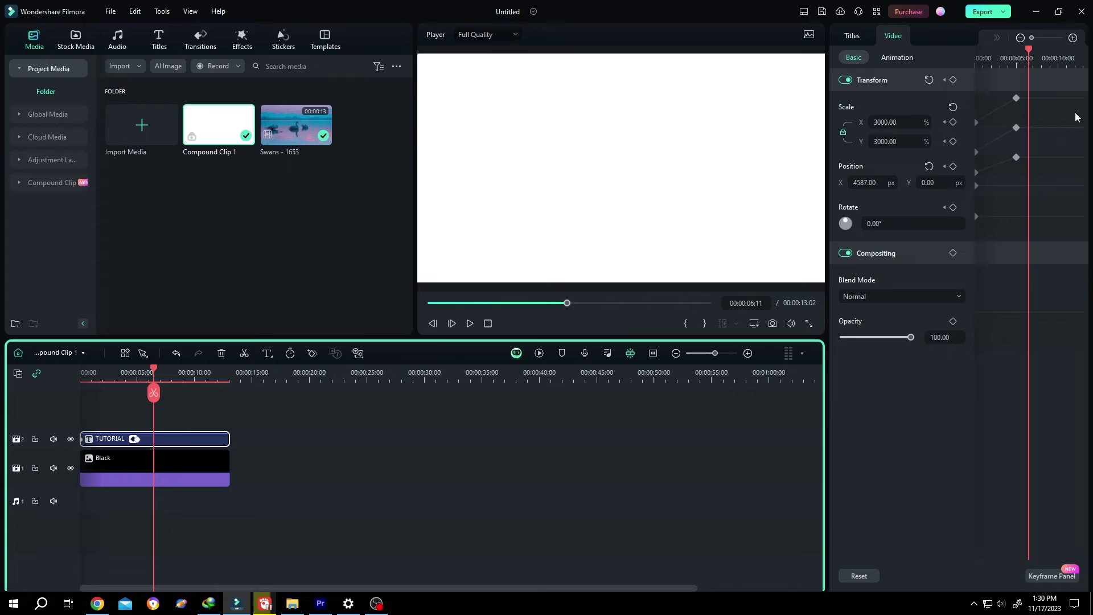
click(1054, 90)
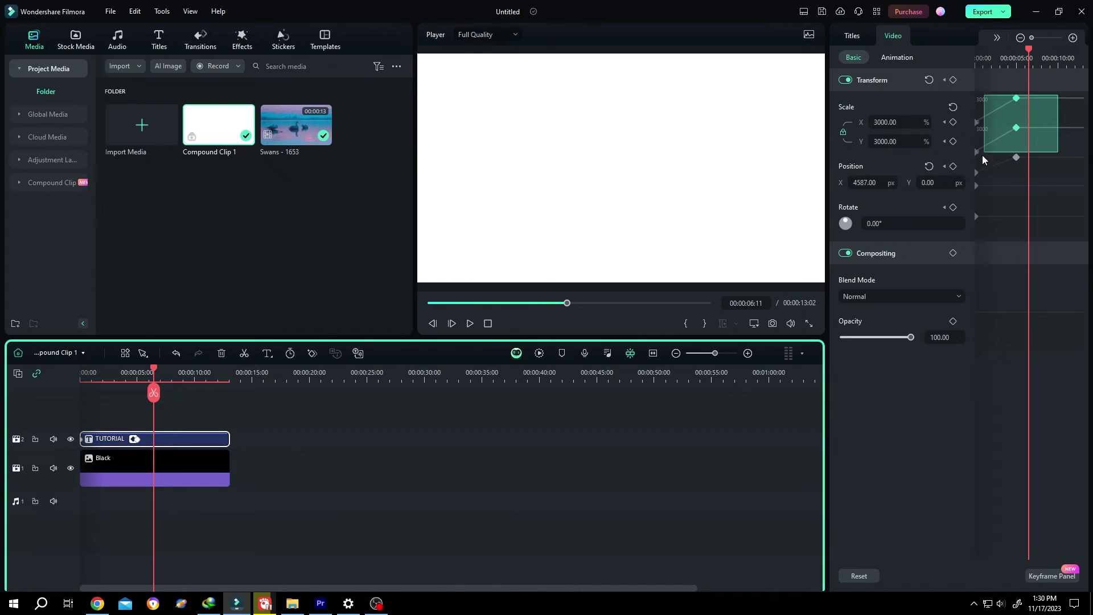
right_click(978, 217)
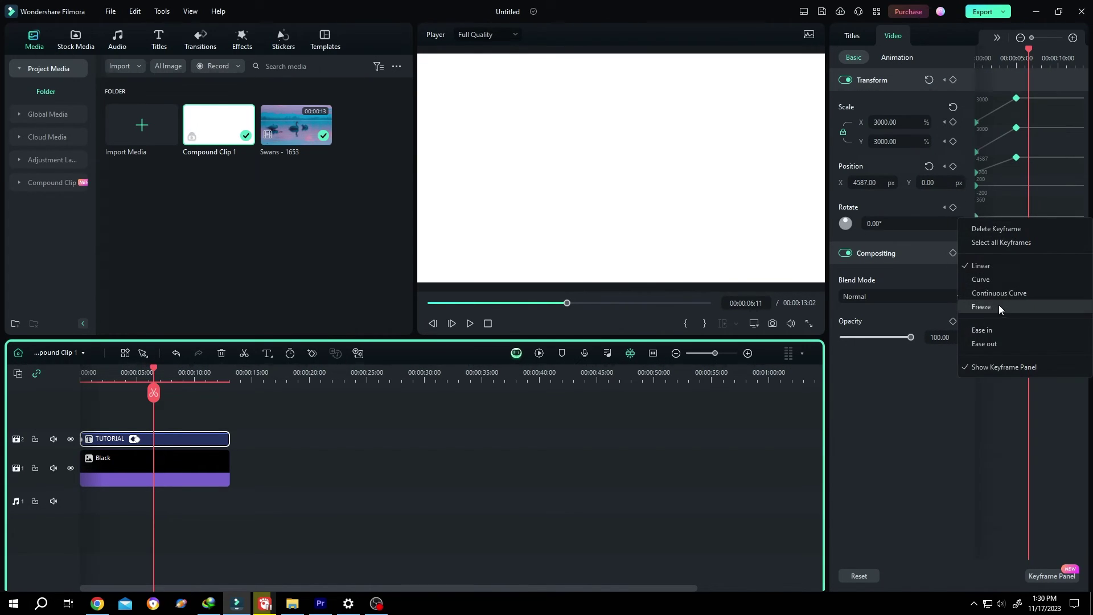
click(1006, 292)
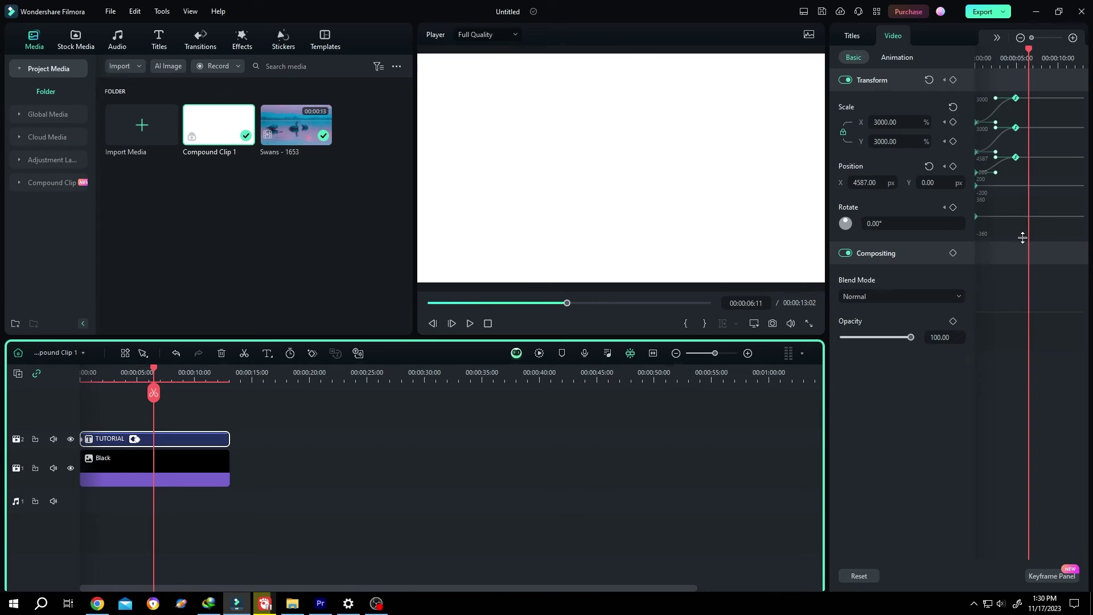
- Return to the main timeline and rewind to preview the reveal
click(58, 352)
click(77, 372)
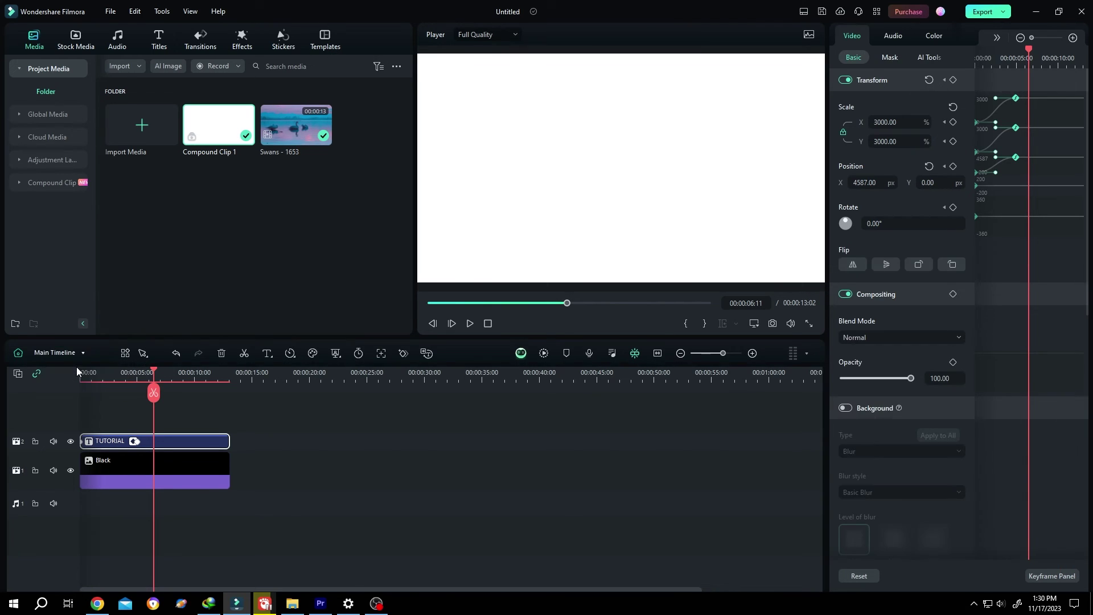
drag(352, 367, 89, 369)
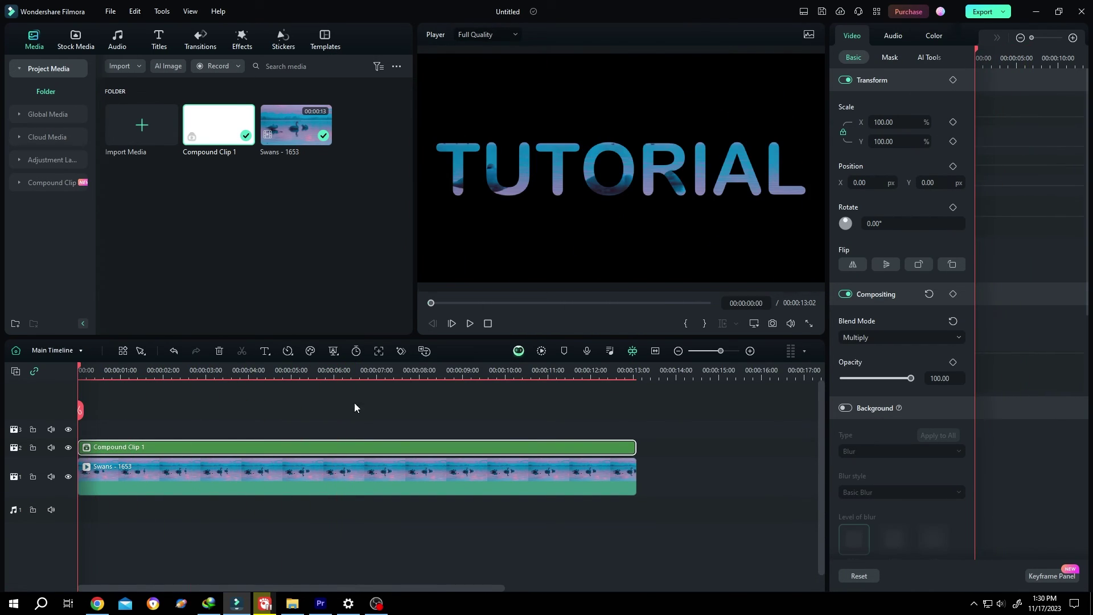